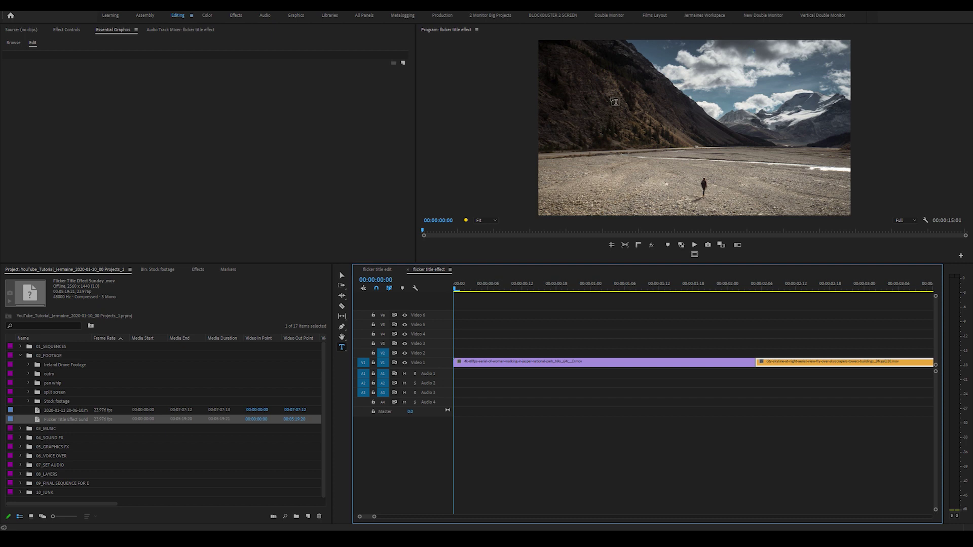
# Step: Add a text box over the mountain shot reading "ROCKY MOUNTAINS" and center-align its text
pyautogui.moveTo(611, 99); pyautogui.dragTo(812, 166)
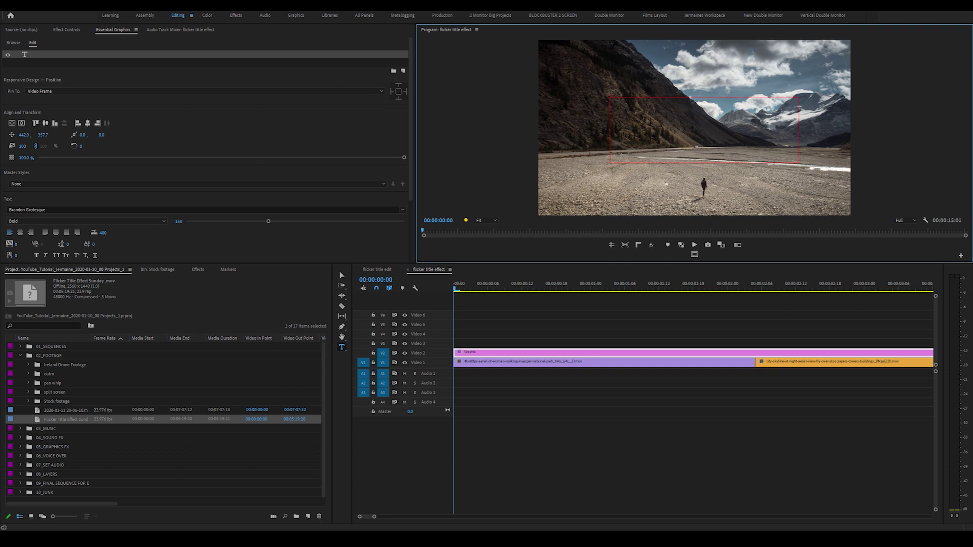
pyautogui.write('ROCKY')
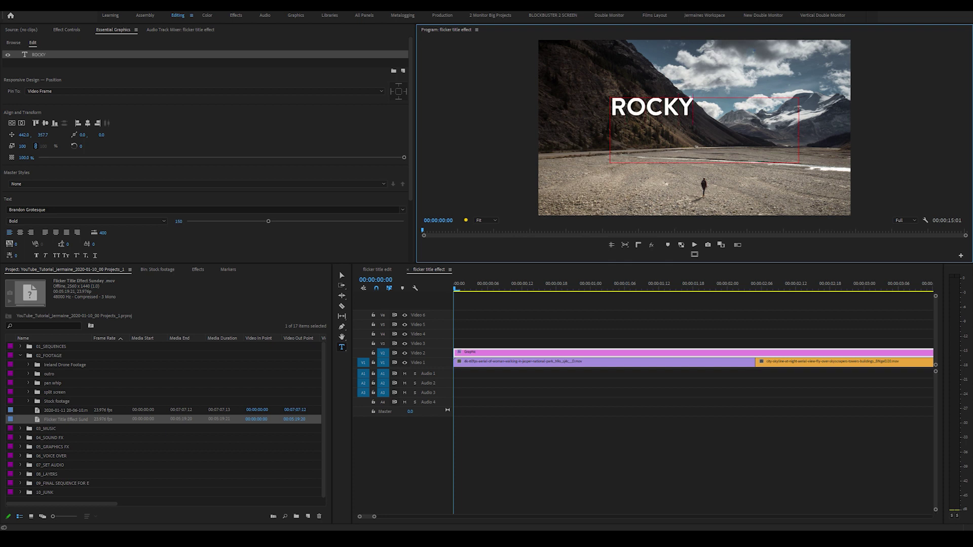
pyautogui.write(' MOUNTAINS')
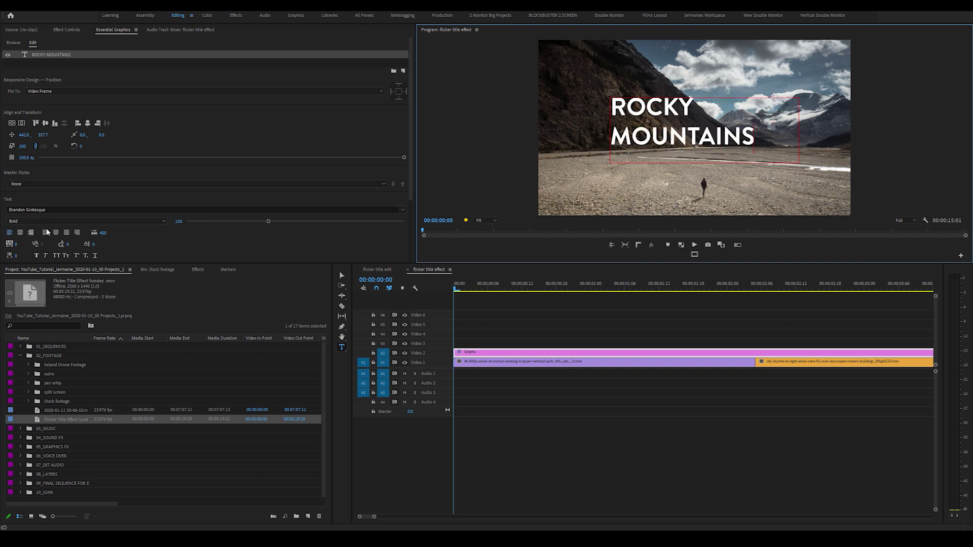
pyautogui.hotkey('ctrl', 'a')
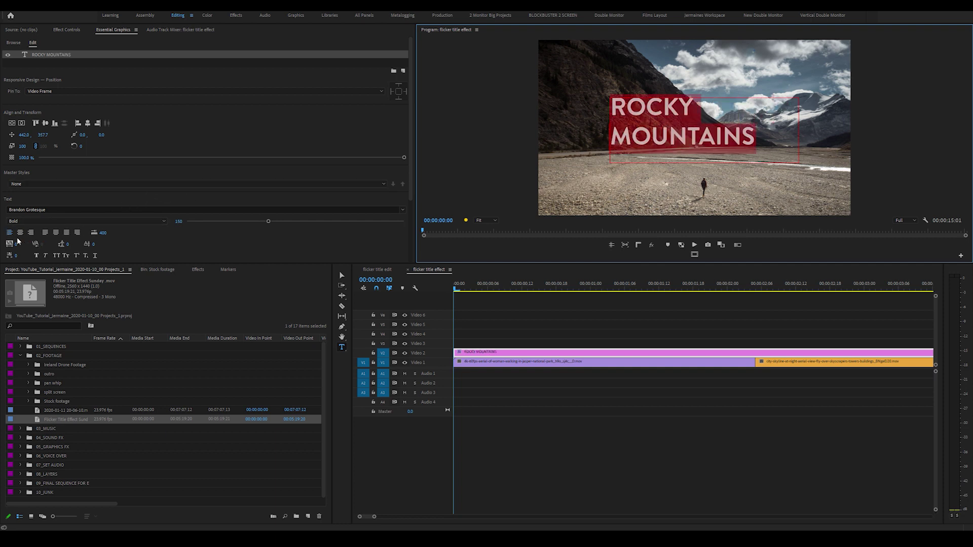
pyautogui.click(20, 233)
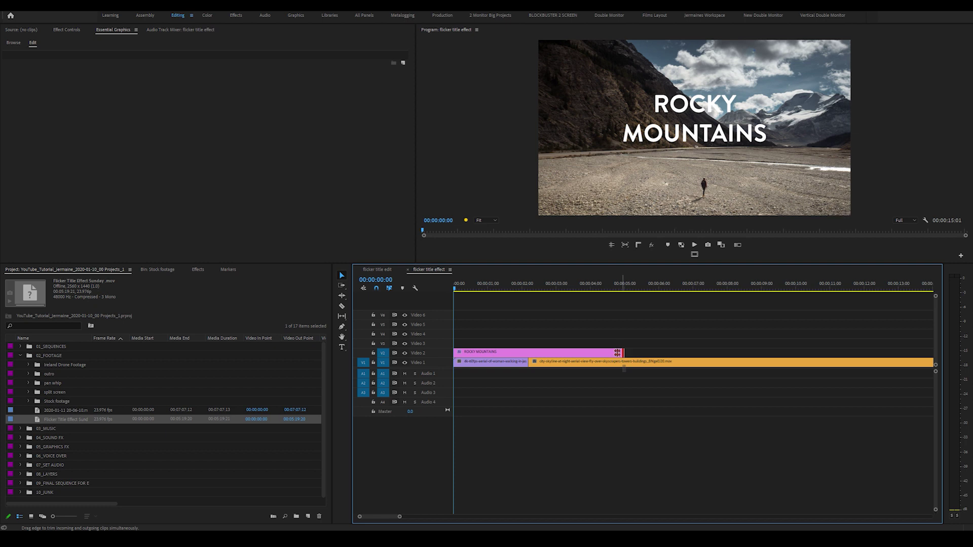
# Step: Shorten the ROCKY MOUNTAINS title clip so it ends at 00:00:01:16, before the mountain shot ends
pyautogui.moveTo(623, 354); pyautogui.dragTo(510, 355)
pyautogui.press('=')
pyautogui.press('=')
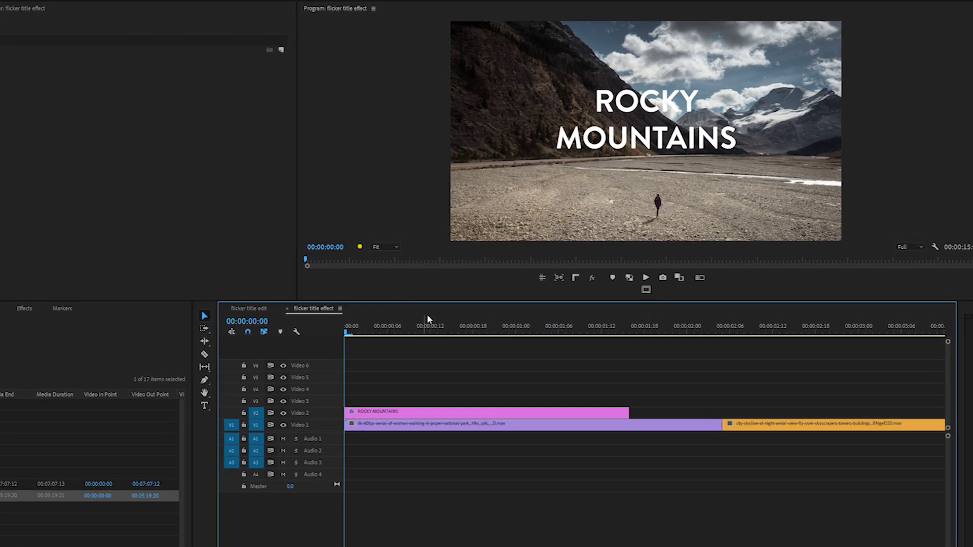
# Step: Cut the title clip one frame after its start, at 00:00:00:01, using the Razor Tool
pyautogui.click(393, 415)
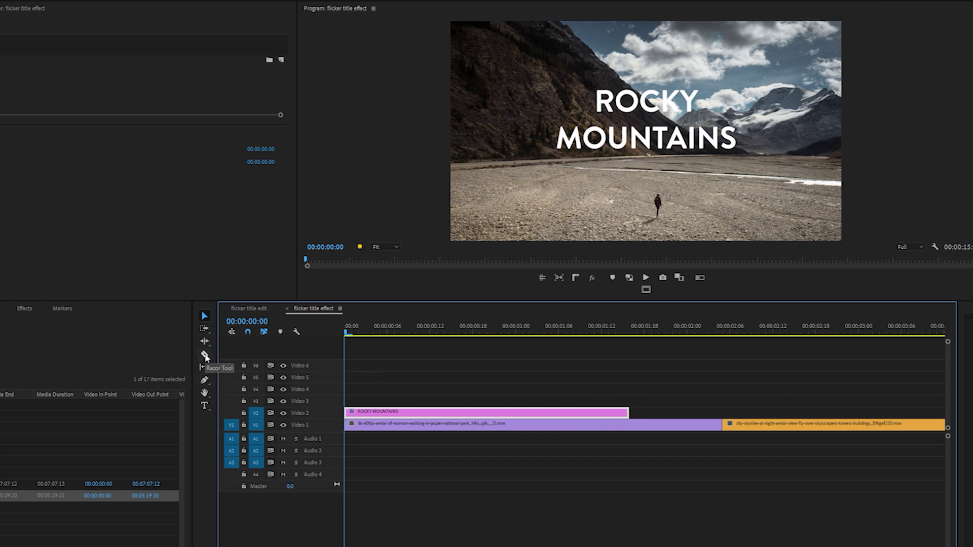
pyautogui.click(204, 356)
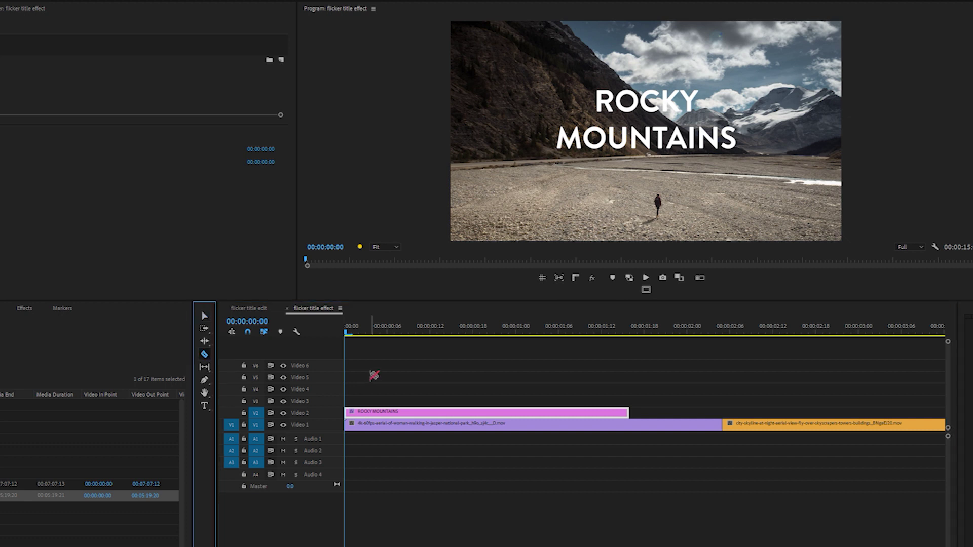
pyautogui.click(362, 315)
pyautogui.press('Right')
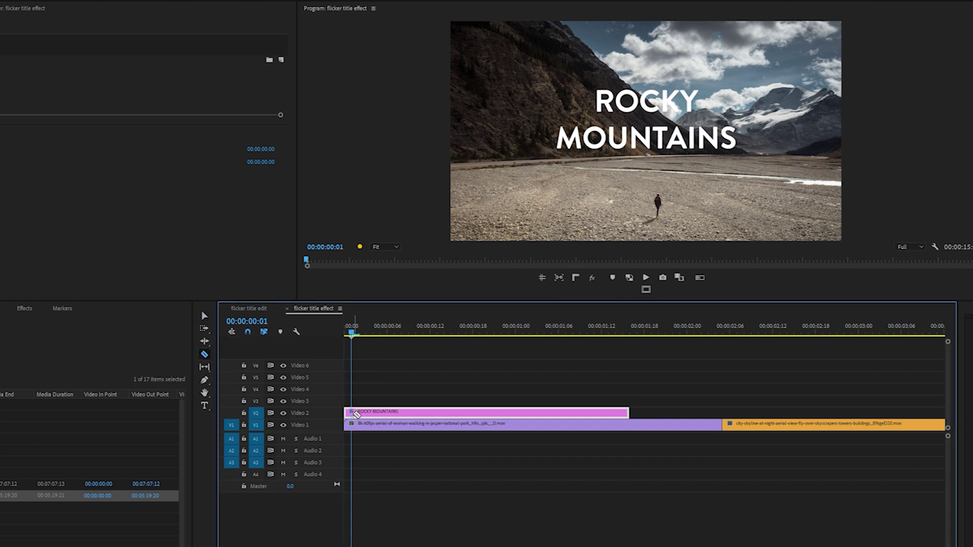
pyautogui.click(352, 412)
pyautogui.click(204, 317)
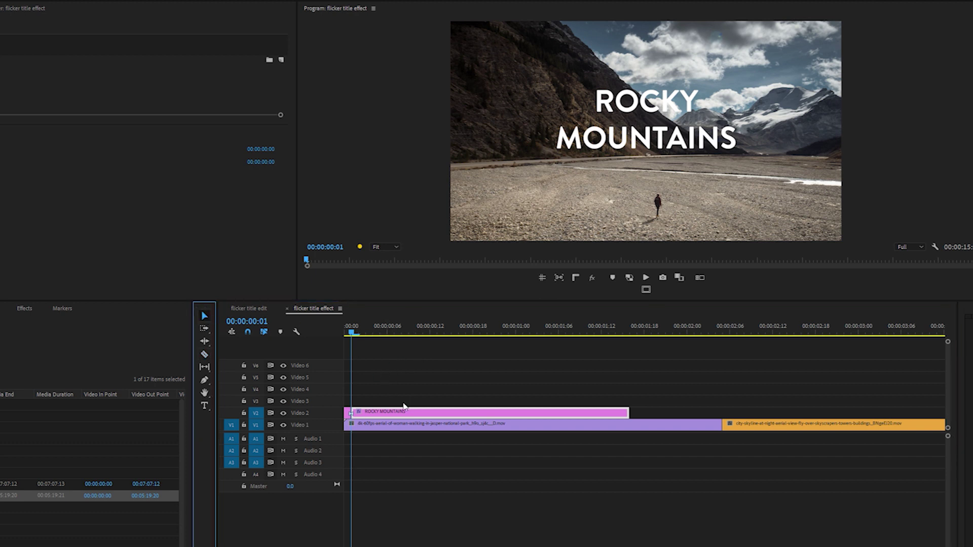
# Step: Split the title clip at each frame from 00:00:00:02 to 00:00:00:05
pyautogui.click(371, 311)
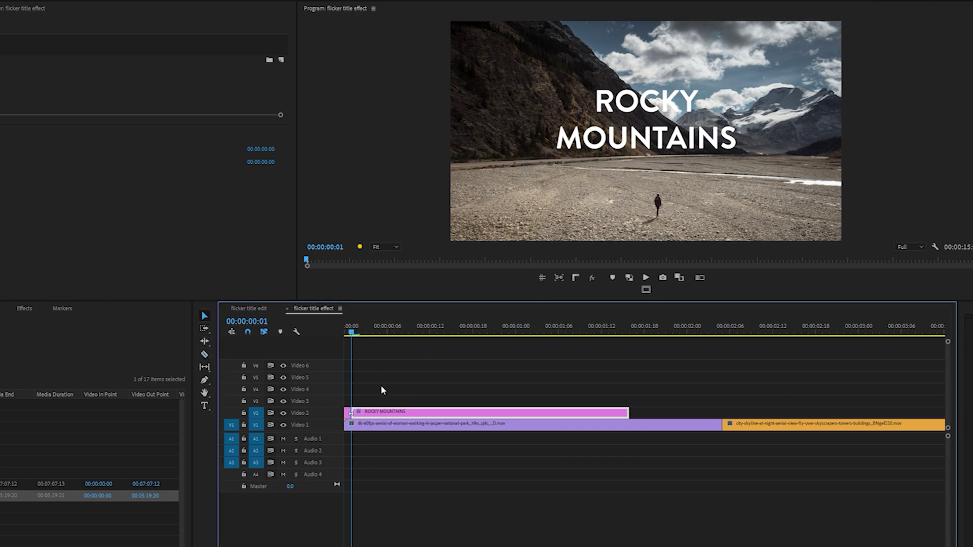
pyautogui.press('Right')
pyautogui.hotkey('ctrl', 'k')
pyautogui.press('Right')
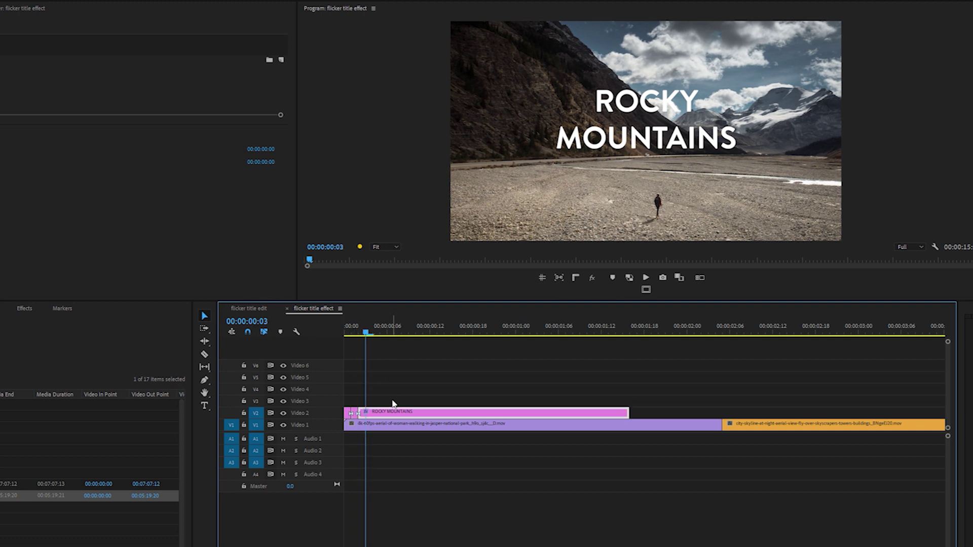
pyautogui.hotkey('ctrl', 'k')
pyautogui.press('Right')
pyautogui.hotkey('ctrl', 'k')
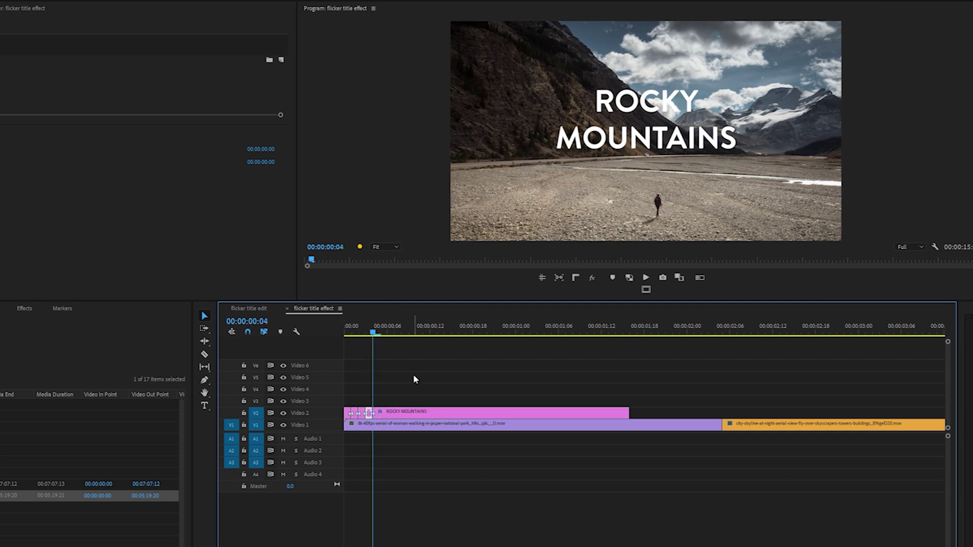
pyautogui.press('Right')
pyautogui.hotkey('ctrl', 'k')
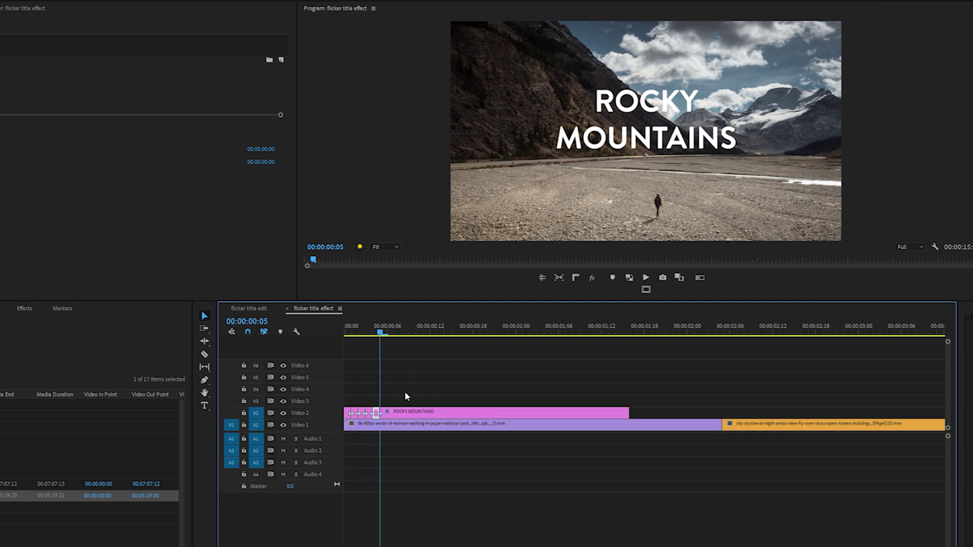
# Step: Delete the first, third and fifth one-frame pieces at the start of the title, leaving gaps for the flicker
pyautogui.press('=')
pyautogui.click(352, 335)
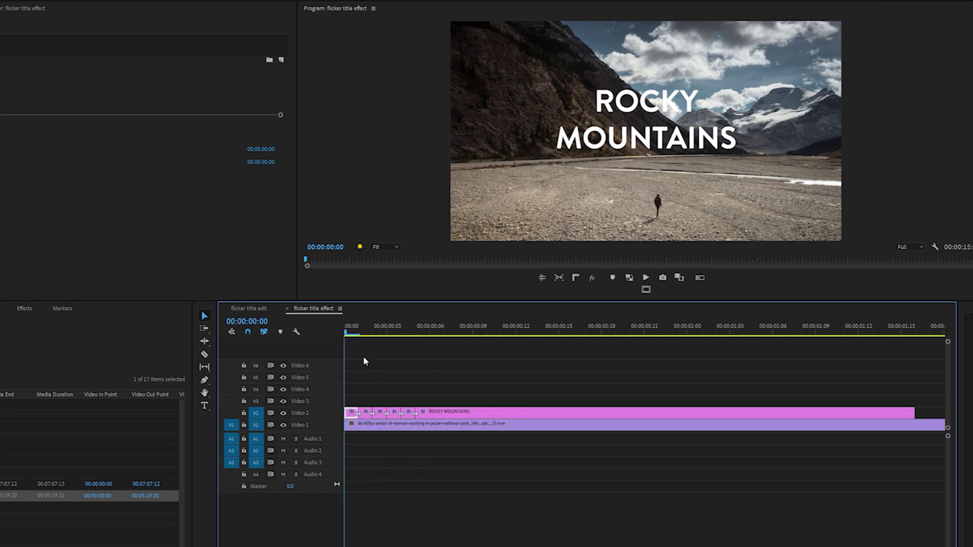
pyautogui.click(351, 414)
pyautogui.press('Delete')
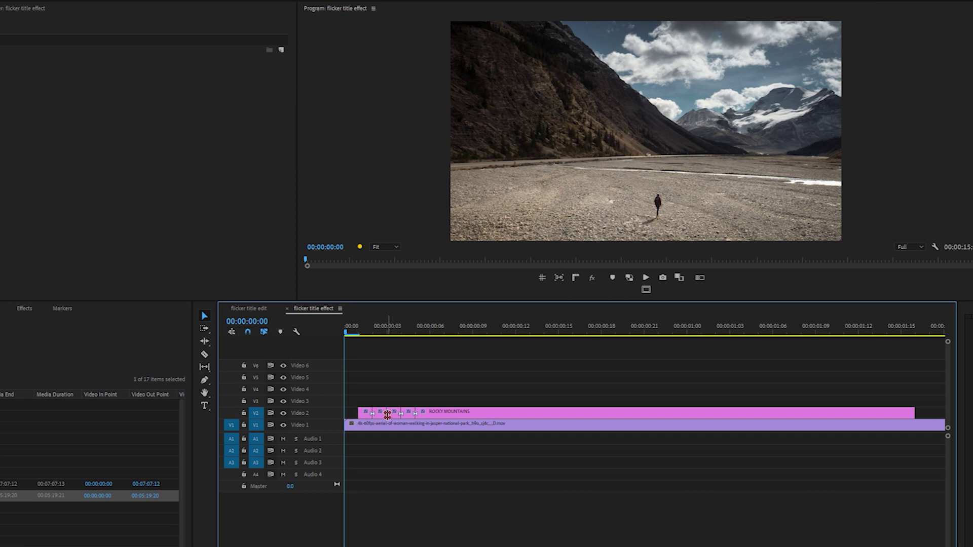
pyautogui.press('Right')
pyautogui.press('Right')
pyautogui.click(378, 417)
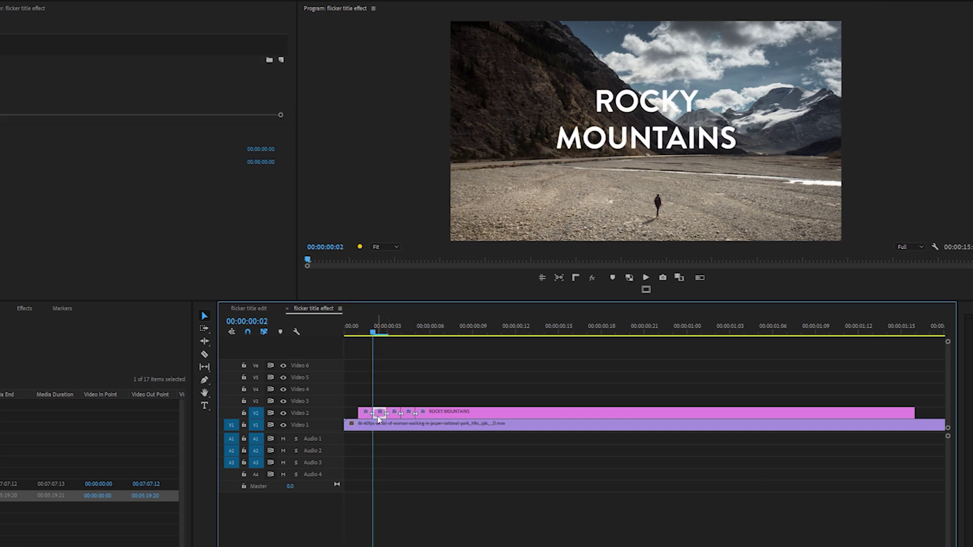
pyautogui.press('Delete')
pyautogui.press('Right')
pyautogui.press('Right')
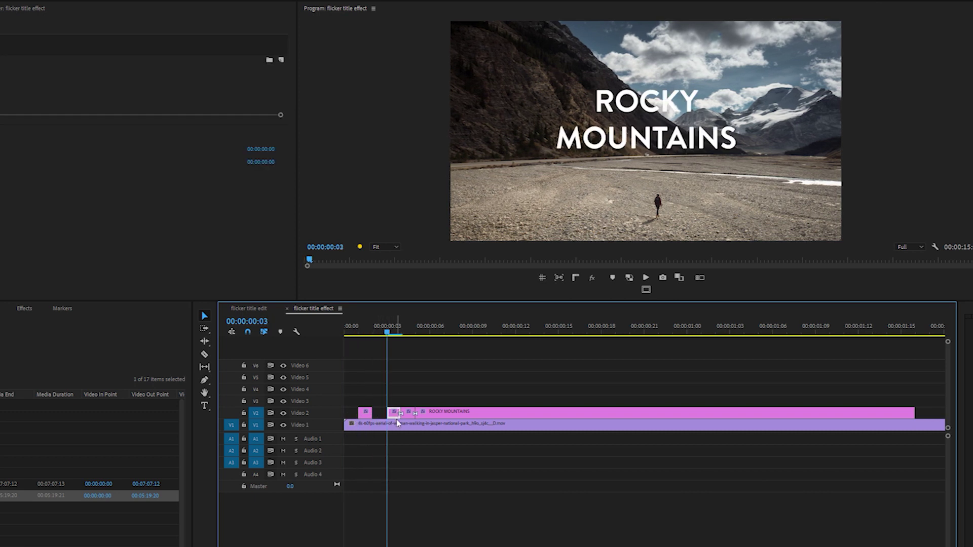
pyautogui.press('Delete')
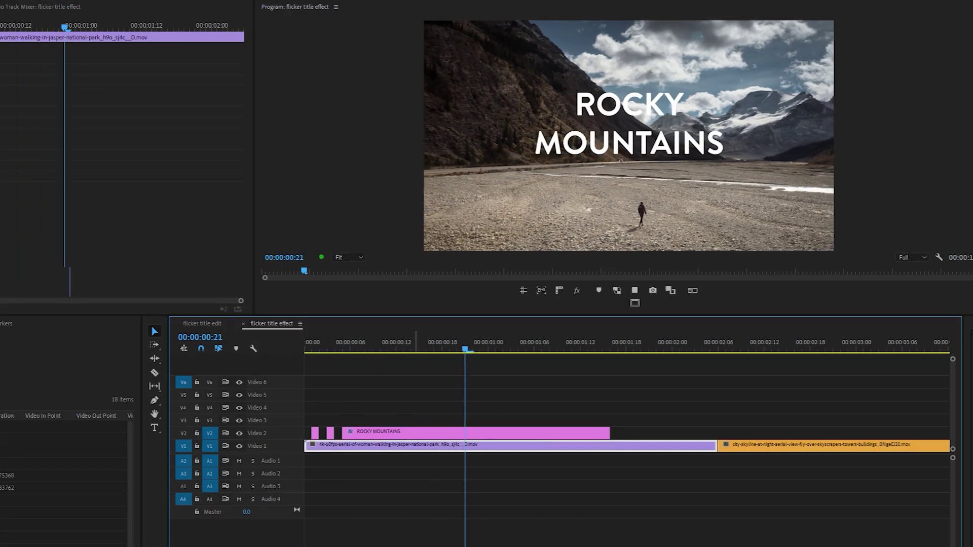
# Step: Split the end of the title clip at every frame from 00:00:01:15 back to 00:00:01:12
pyautogui.press('space')
pyautogui.press('Up')
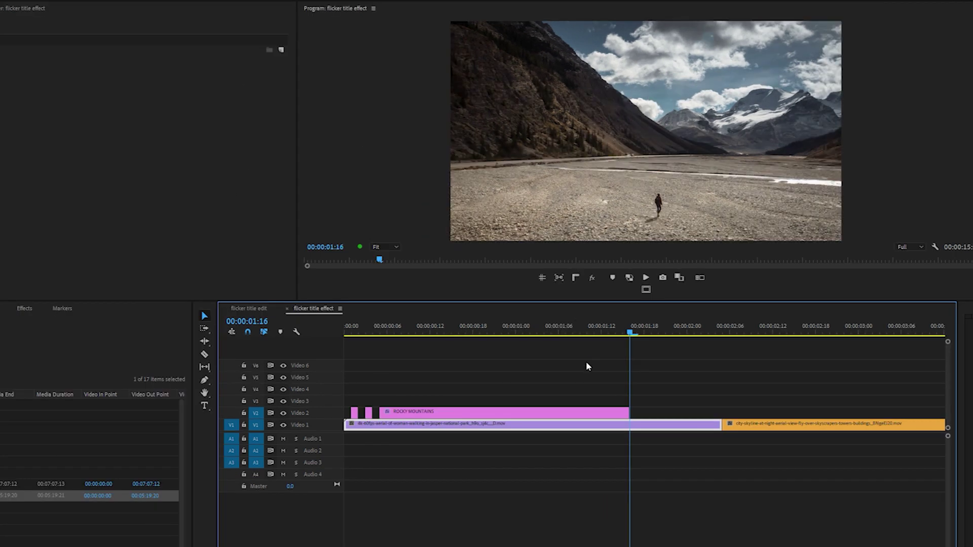
pyautogui.scroll(2, 615, 388)
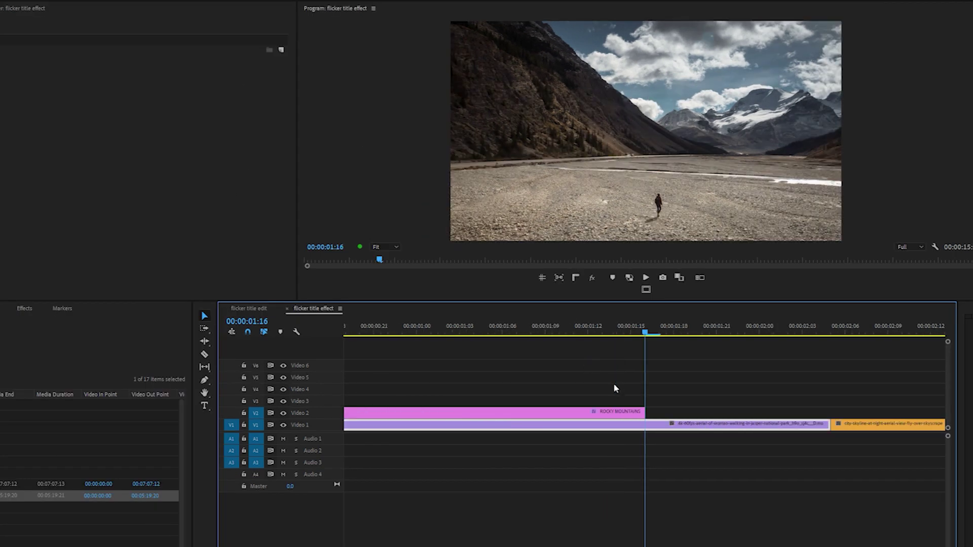
pyautogui.click(624, 413)
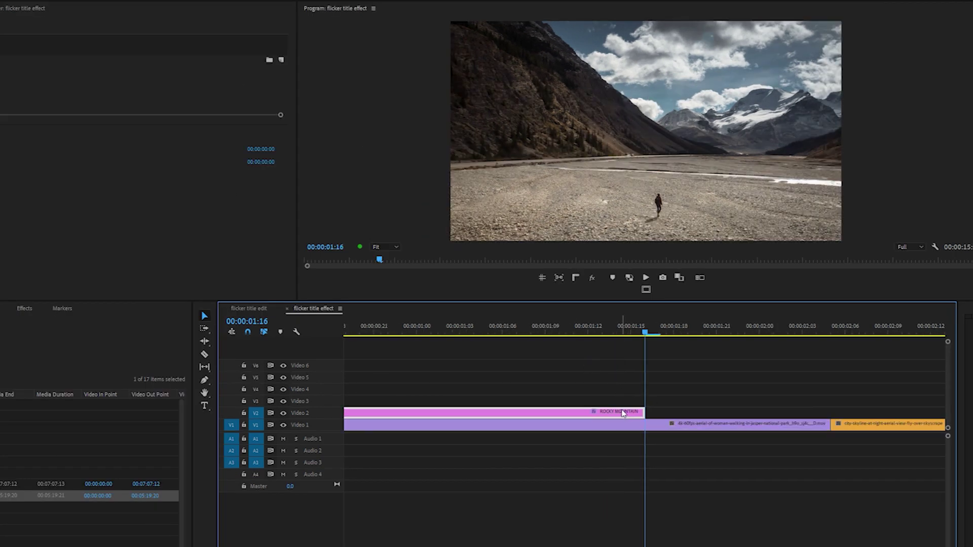
pyautogui.press('Left')
pyautogui.hotkey('ctrl', 'k')
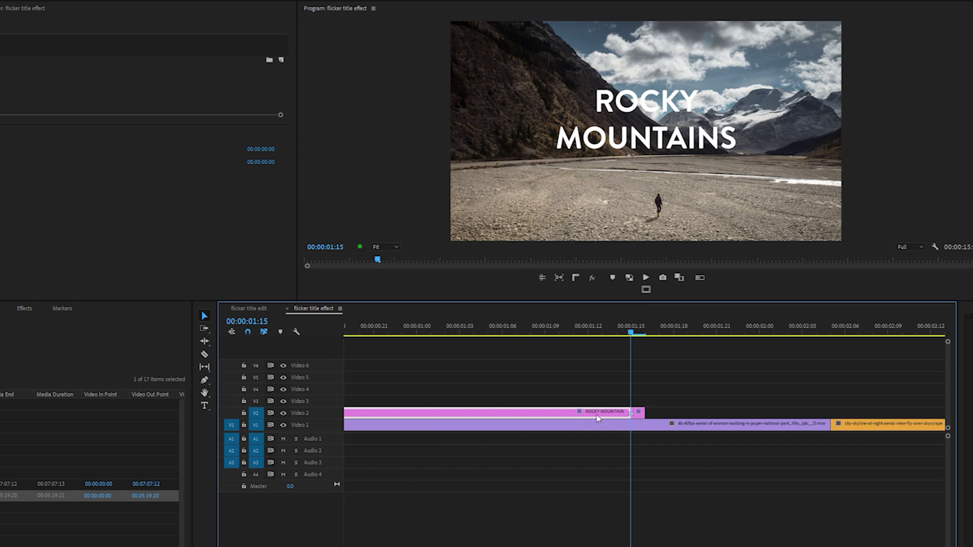
pyautogui.press('Left')
pyautogui.hotkey('ctrl', 'k')
pyautogui.press('Left')
pyautogui.hotkey('ctrl', 'k')
pyautogui.press('Left')
pyautogui.hotkey('ctrl', 'k')
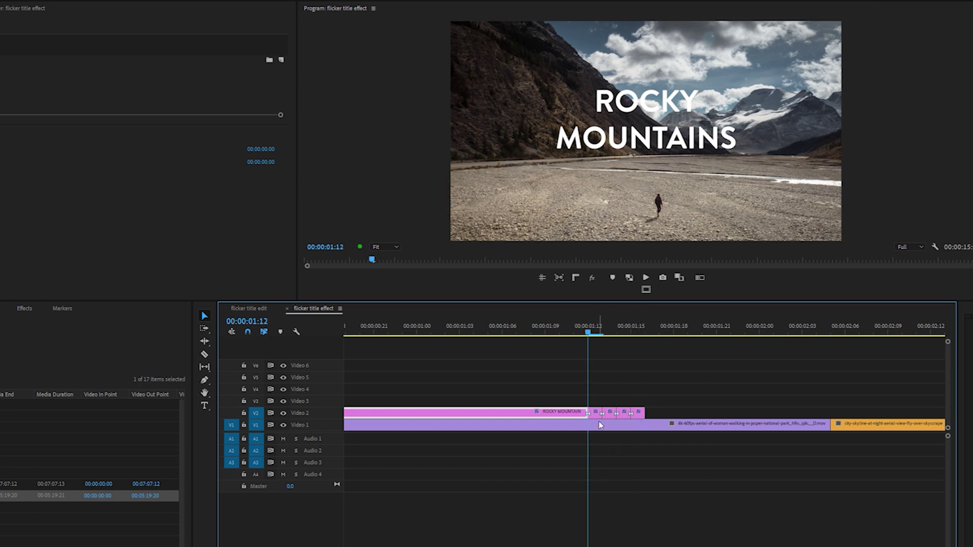
# Step: Delete the one-frame title pieces starting at 00:00:01:14 and 00:00:01:12
pyautogui.click(623, 417)
pyautogui.press('Delete')
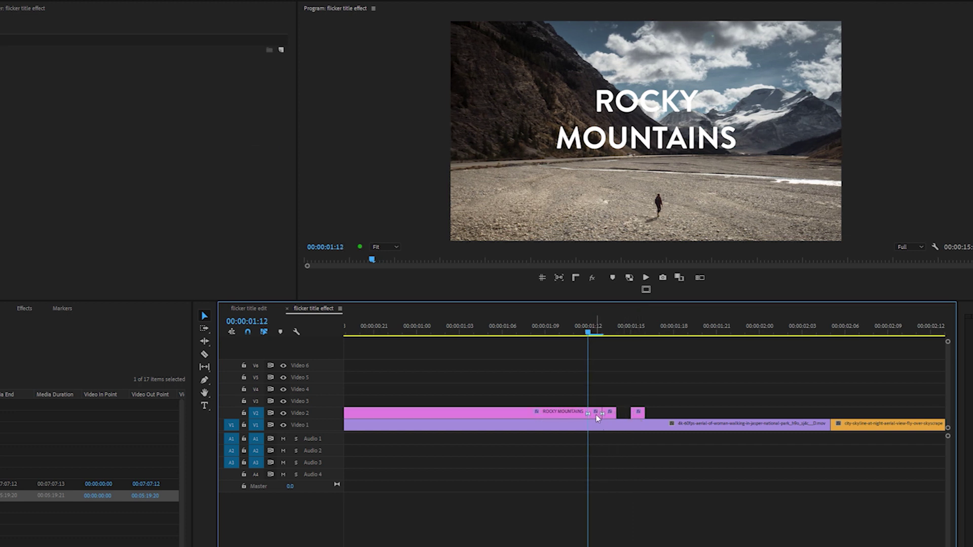
pyautogui.click(594, 417)
pyautogui.press('Delete')
# Step: Split the title at 00:00:01:11 and 00:00:01:10 and delete the one-frame piece between the cuts
pyautogui.press('Left')
pyautogui.hotkey('ctrl', 'k')
pyautogui.press('Left')
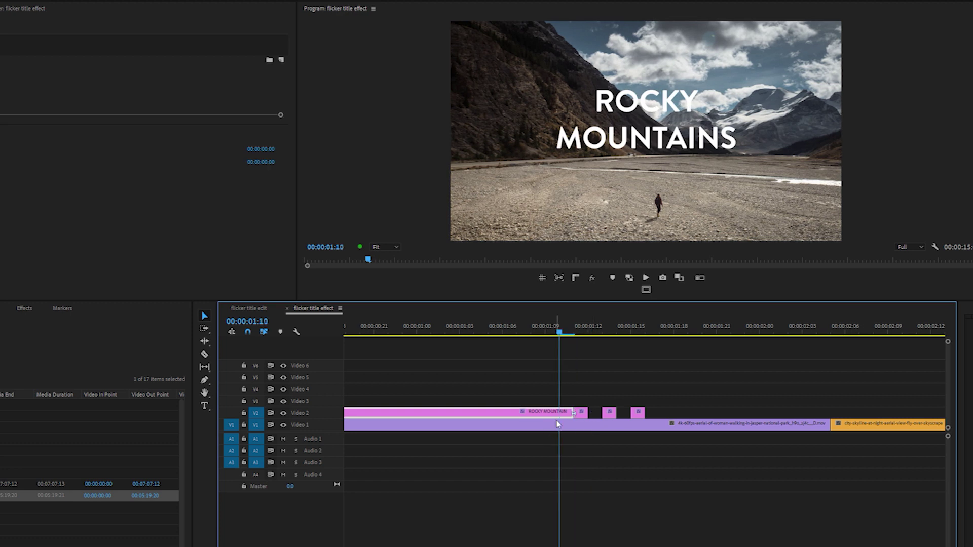
pyautogui.hotkey('ctrl', 'k')
pyautogui.click(567, 414)
pyautogui.press('Delete')
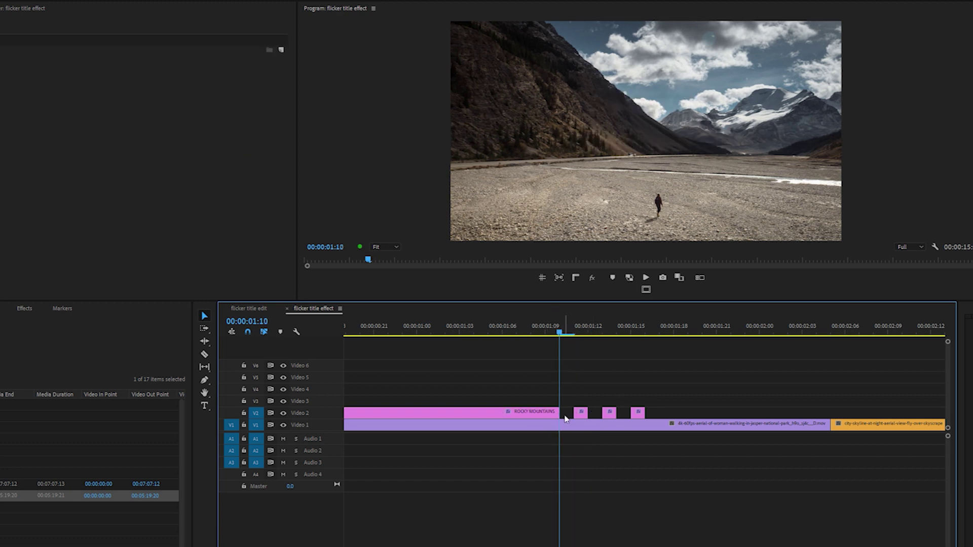
# Step: Play the sequence from the start to review the title's flicker in and out
pyautogui.press('-')
pyautogui.press('-')
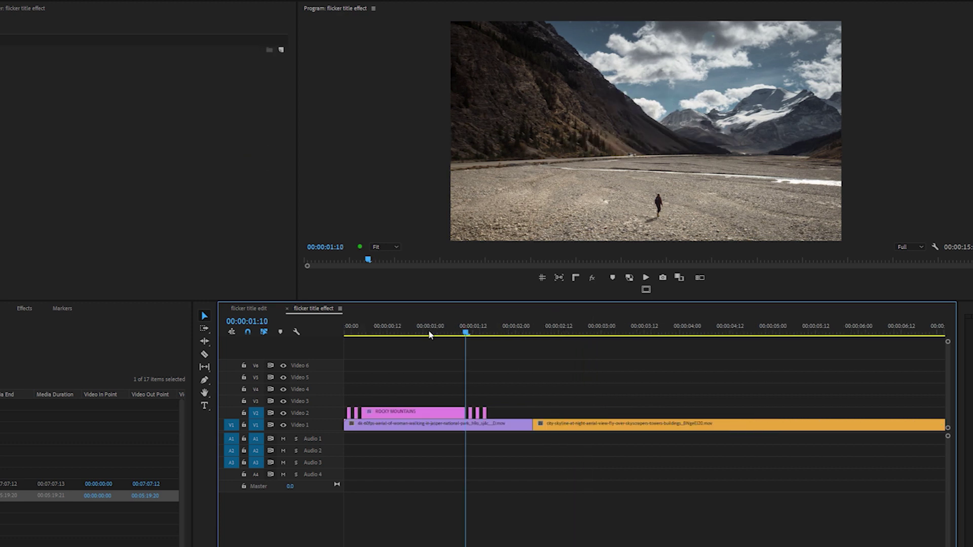
pyautogui.moveTo(356, 334); pyautogui.dragTo(330, 338)
pyautogui.press('space')
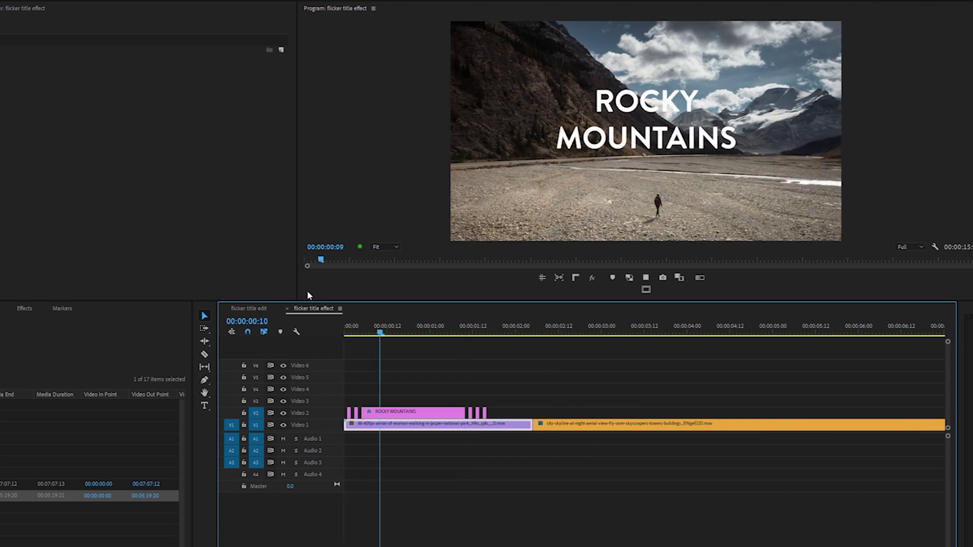
pyautogui.press('space')
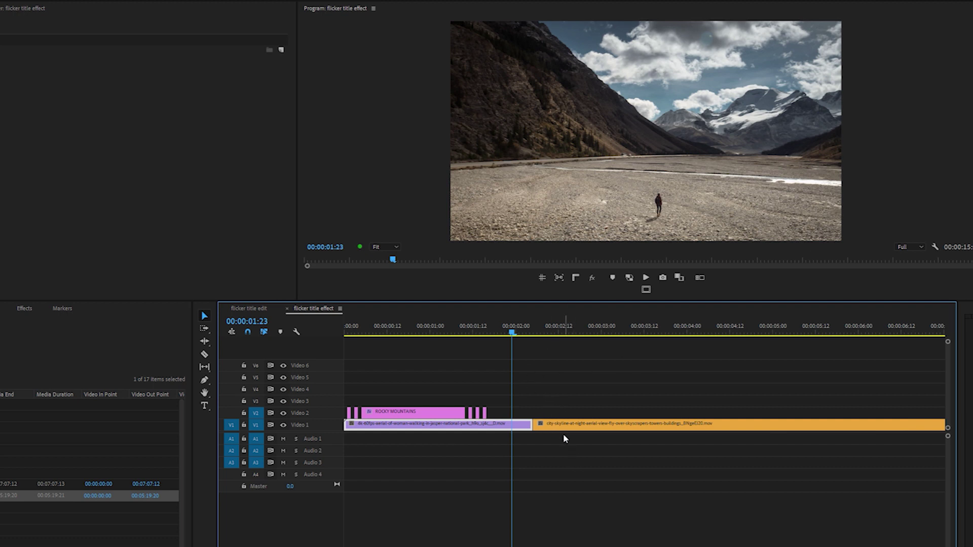
# Step: Move the city skyline clip up to Video 2, starting at 00:00:01:23 and overlapping the end of the mountain shot
pyautogui.moveTo(554, 428); pyautogui.dragTo(514, 411)
pyautogui.press('=')
pyautogui.hscroll(5, 541, 441)
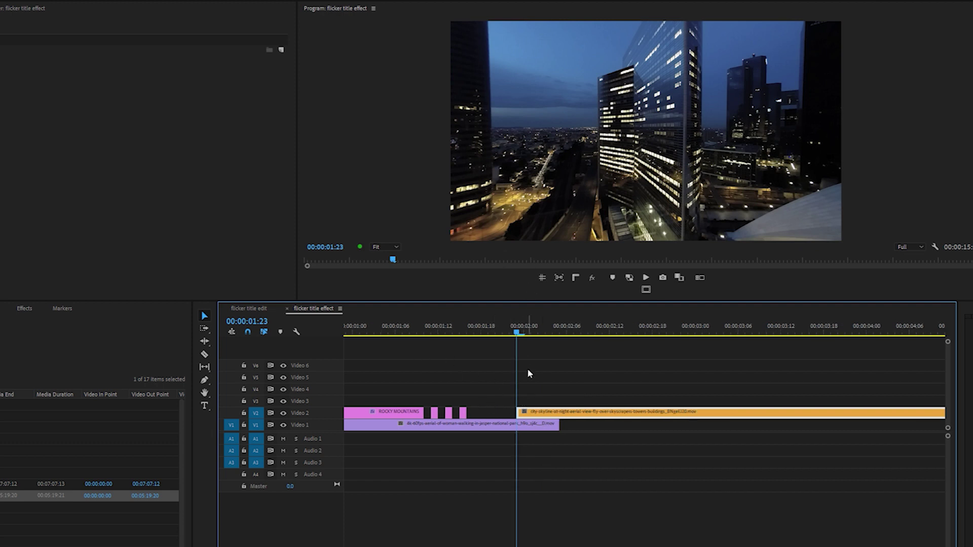
# Step: Split the city skyline clip at every frame from 00:00:02:00 to 00:00:02:04
pyautogui.press('Right')
pyautogui.press('Right')
pyautogui.hotkey('ctrl', 'k')
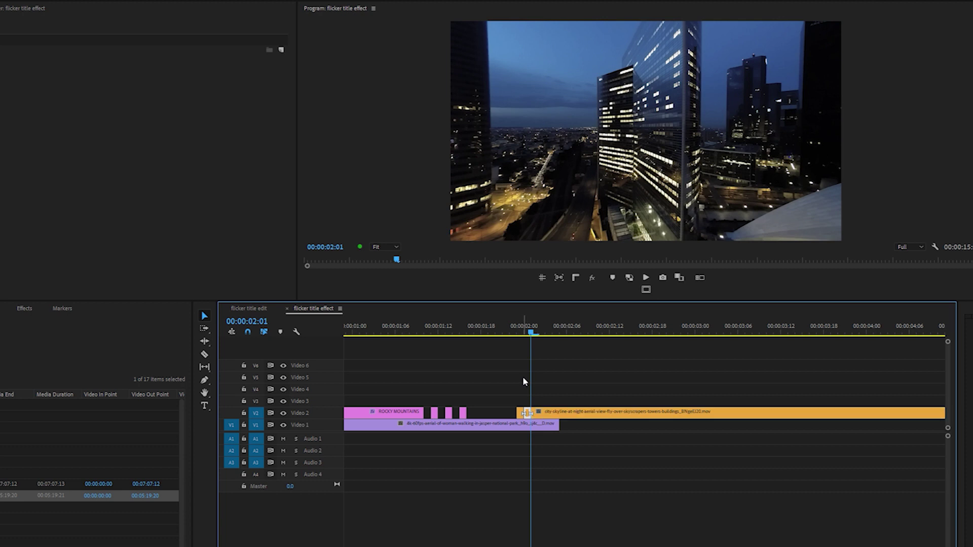
pyautogui.press('Right')
pyautogui.hotkey('ctrl', 'k')
pyautogui.press('Right')
pyautogui.hotkey('ctrl', 'k')
pyautogui.press('Right')
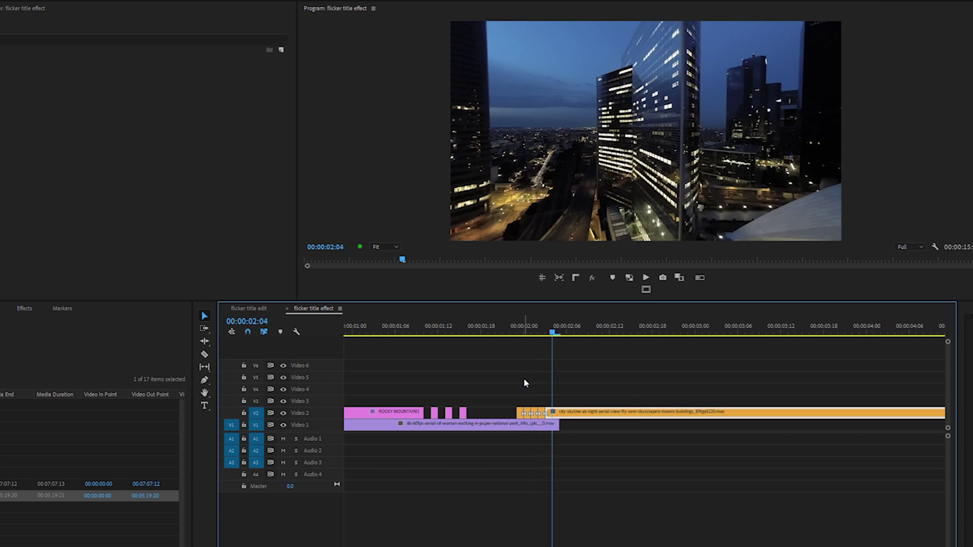
pyautogui.hotkey('ctrl', 'k')
# Step: Delete the one-frame pieces of the city skyline clip at 00:00:02:00 and 00:00:02:02 on Video 2
pyautogui.press('=')
pyautogui.scroll(-2, 581, 413)
pyautogui.hscroll(1, 581, 424)
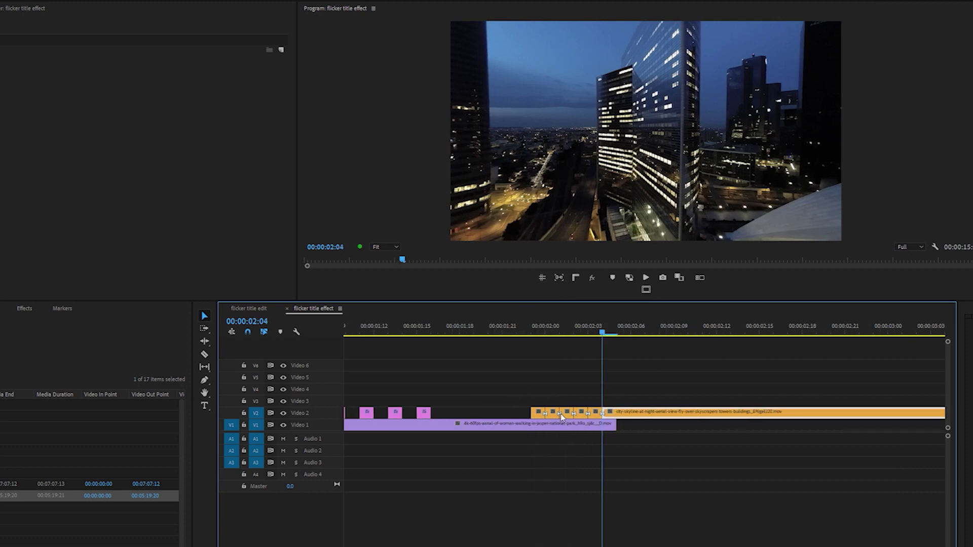
pyautogui.click(553, 413)
pyautogui.press('Delete')
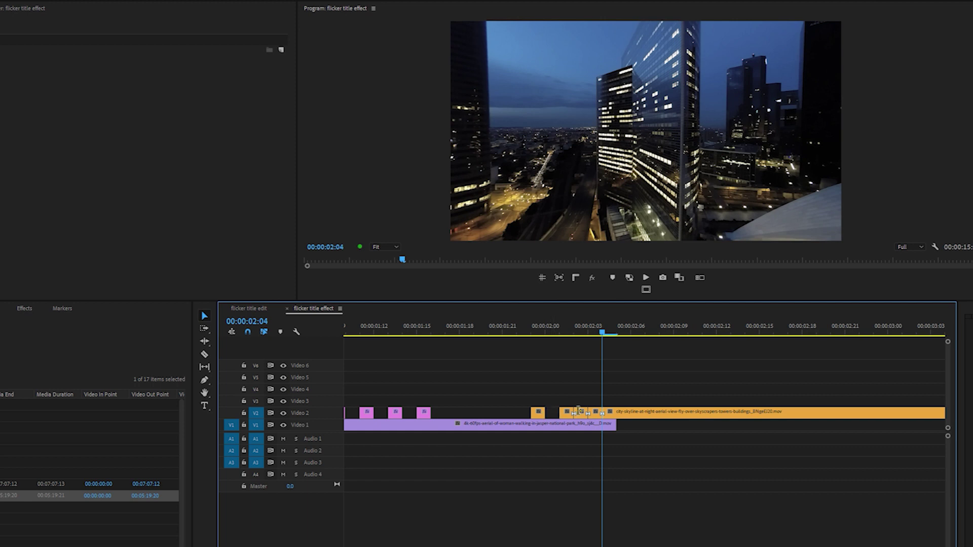
pyautogui.click(580, 413)
pyautogui.press('Delete')
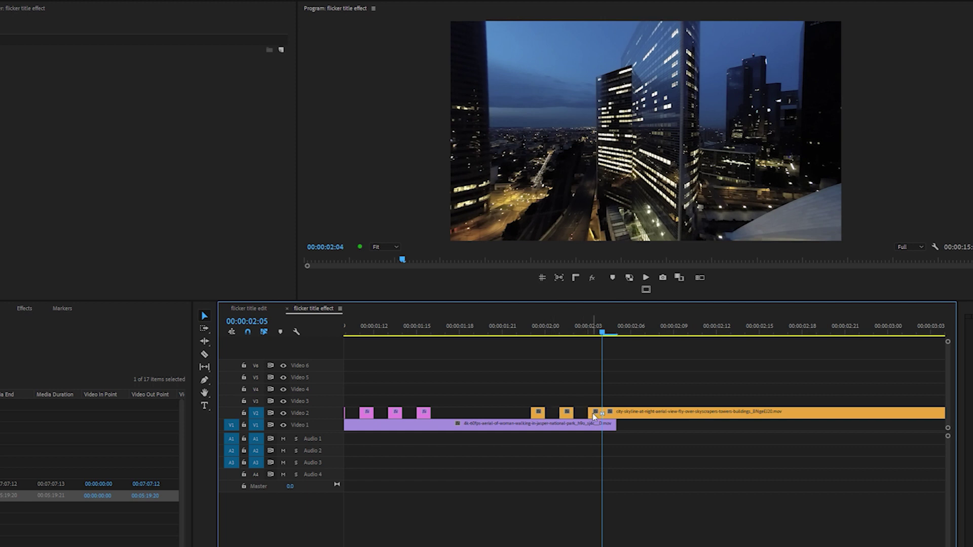
# Step: Split the city skyline clip at 00:00:02:05 and delete the one-frame piece just before the cut
pyautogui.press('Right')
pyautogui.hotkey('ctrl', 'k')
pyautogui.click(611, 413)
pyautogui.press('Delete')
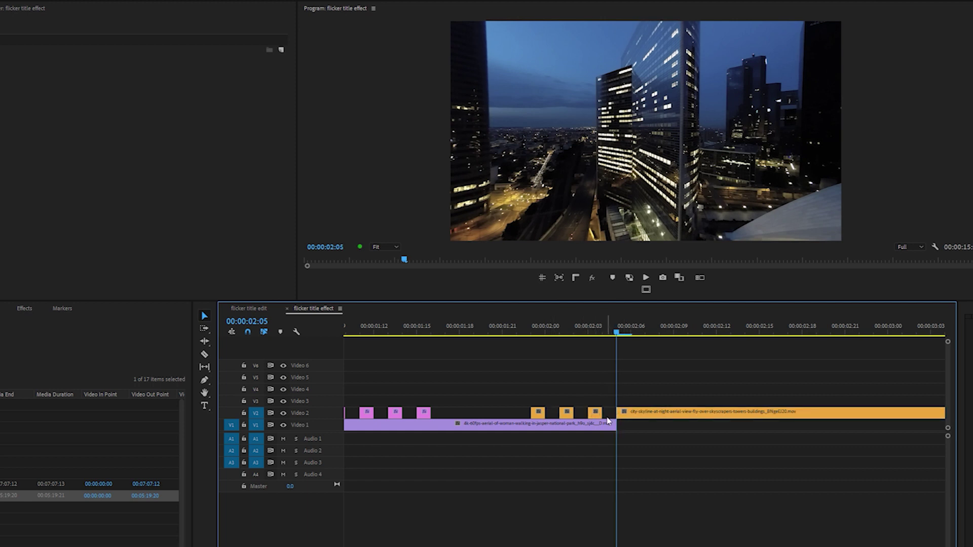
# Step: Play the sequence from the start to review the flicker transition from the mountain shot into the city skyline clip
pyautogui.press('-')
pyautogui.press('-')
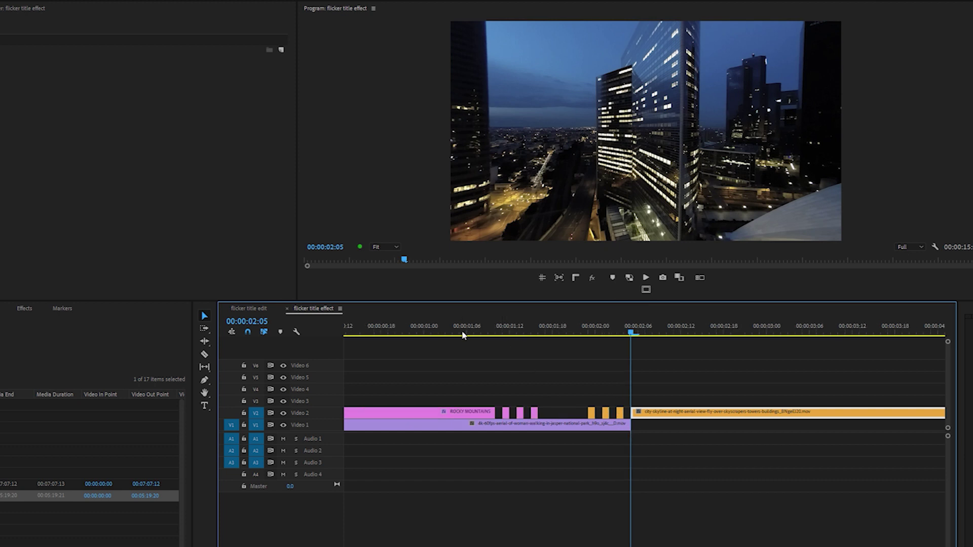
pyautogui.click(497, 331)
pyautogui.press('space')
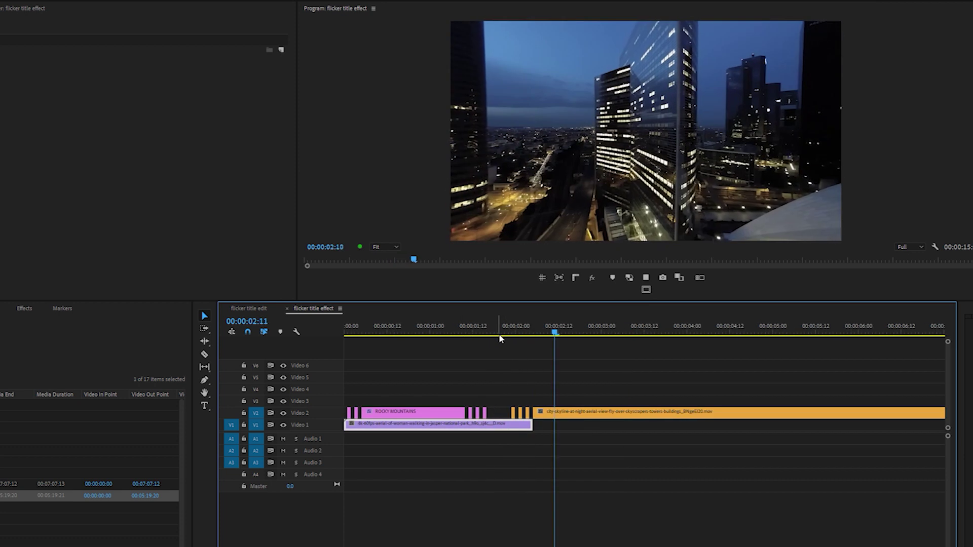
pyautogui.click(547, 376)
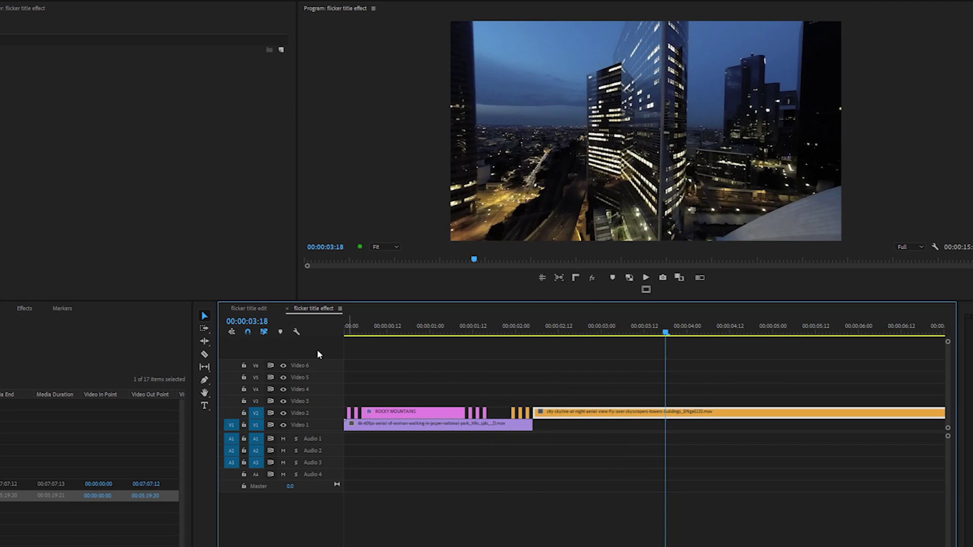
pyautogui.press('Home')
pyautogui.press('space')
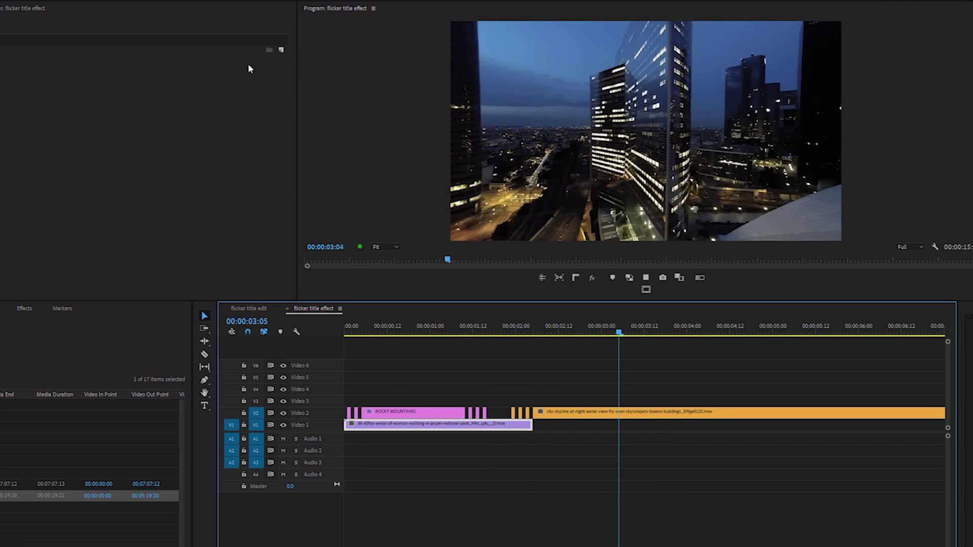
pyautogui.press('space')
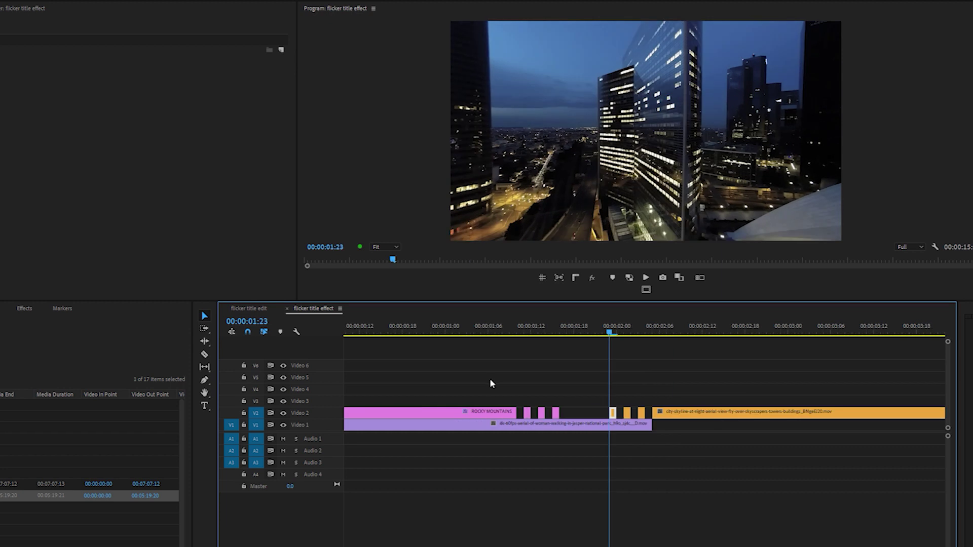
# Step: Split the mountain clip on Video 1 at 00:00:01:23, where the first city frame begins
pyautogui.press('-')
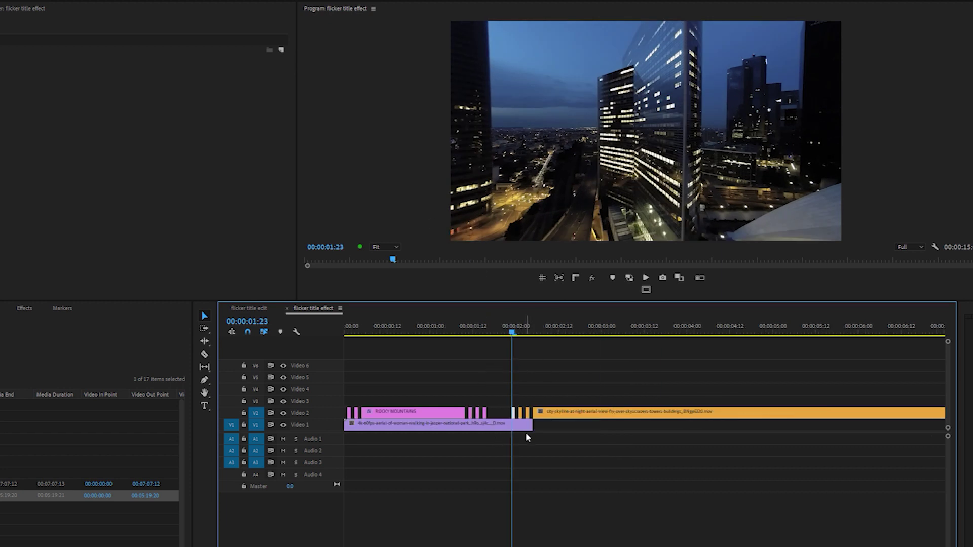
pyautogui.press('=')
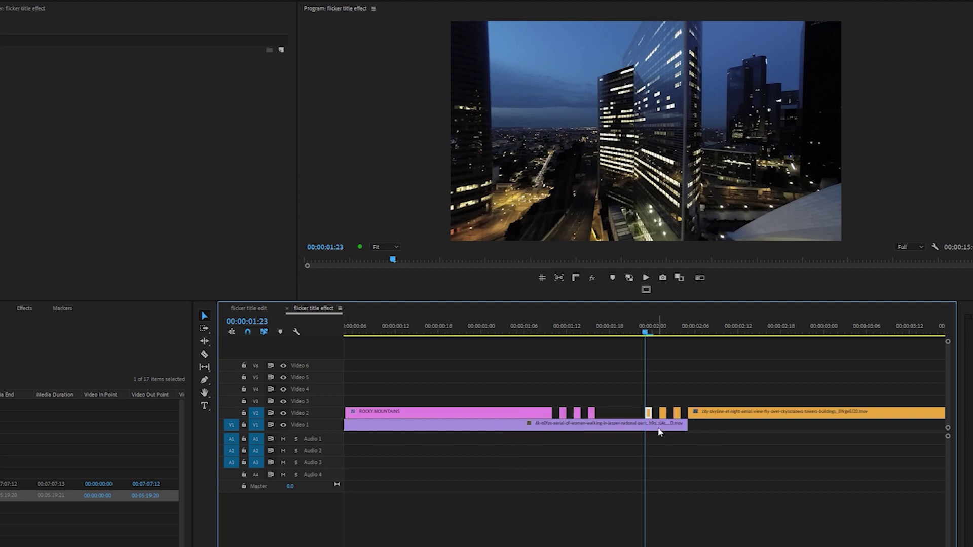
pyautogui.click(657, 427)
pyautogui.hotkey('ctrl', 'k')
pyautogui.scroll(1, 660, 431)
pyautogui.scroll(-8, 660, 431)
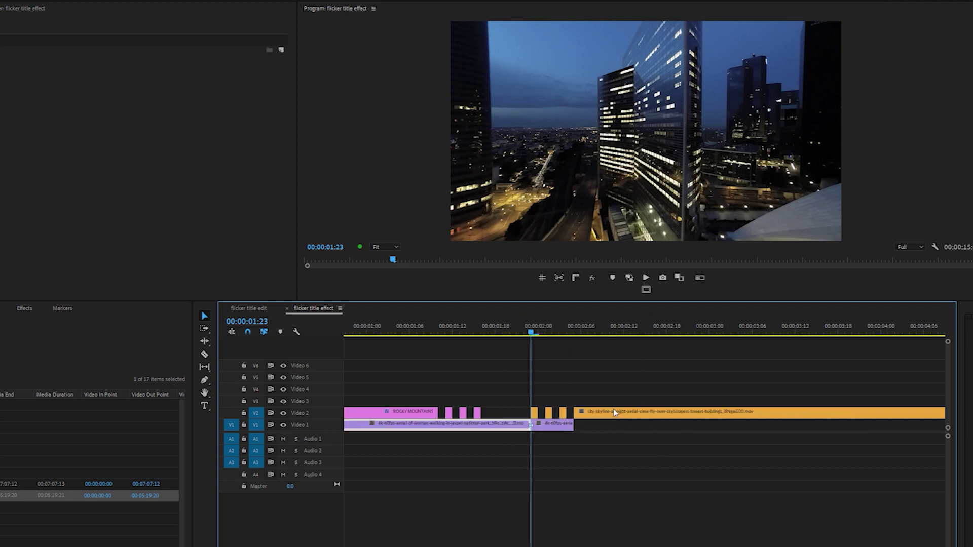
# Step: Split the end of the mountain clip on Video 1 at every frame from 00:00:02:00 to 00:00:02:04
pyautogui.hscroll(1, 545, 430)
pyautogui.click(515, 426)
pyautogui.press('Right')
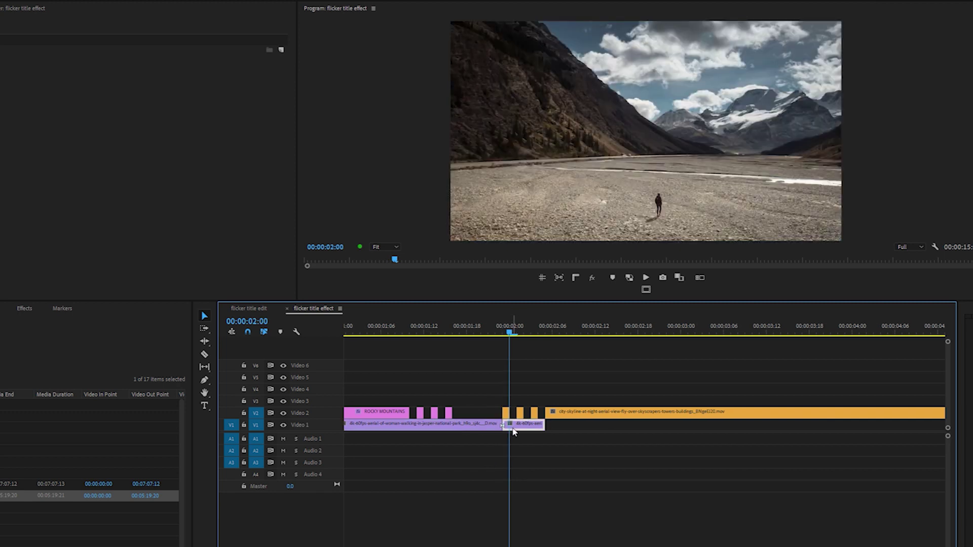
pyautogui.hotkey('ctrl', 'k')
pyautogui.press('Right')
pyautogui.click(524, 427)
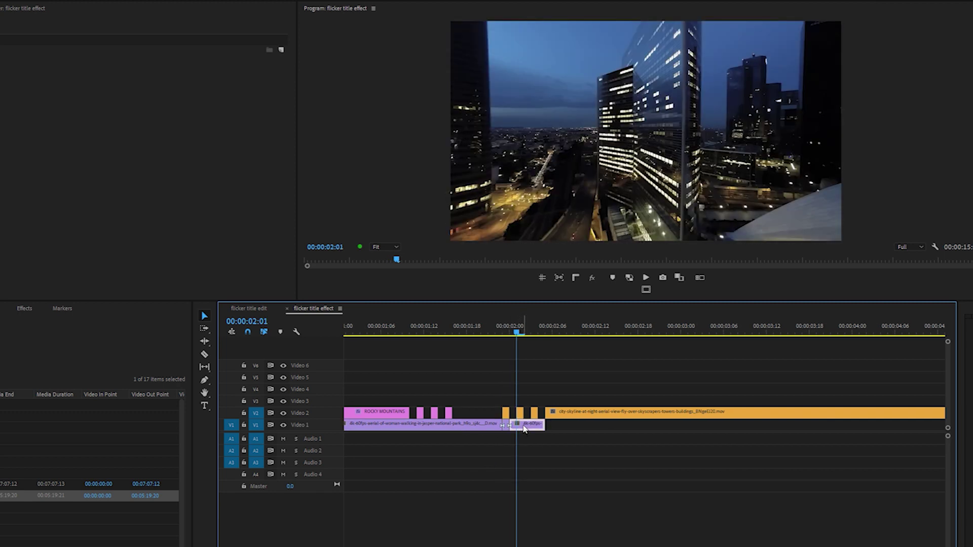
pyautogui.press('=')
# Step: Set the one-frame mountain piece at 00:00:02:00 to a Scale of 218 and a vertical Position of 92
pyautogui.click(636, 426)
pyautogui.press('Left')
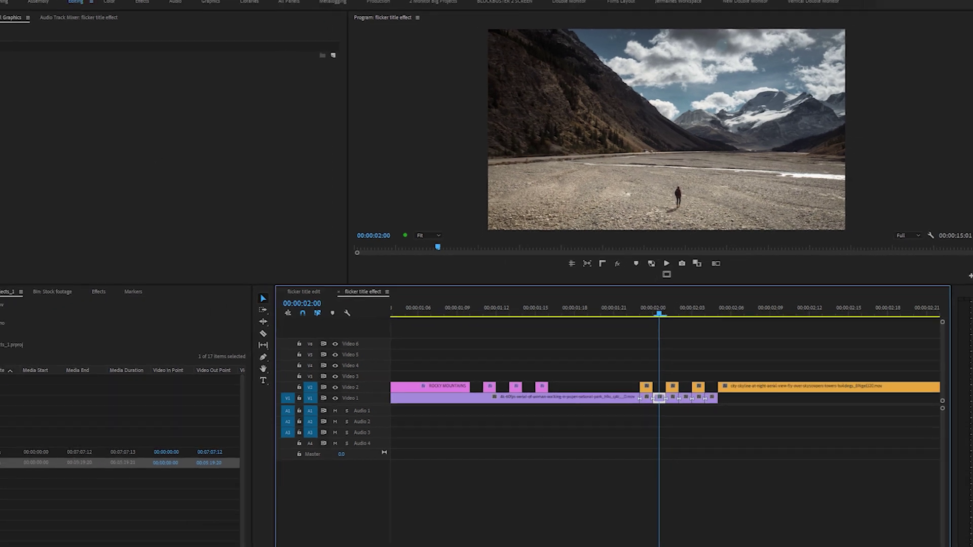
pyautogui.click(67, 29)
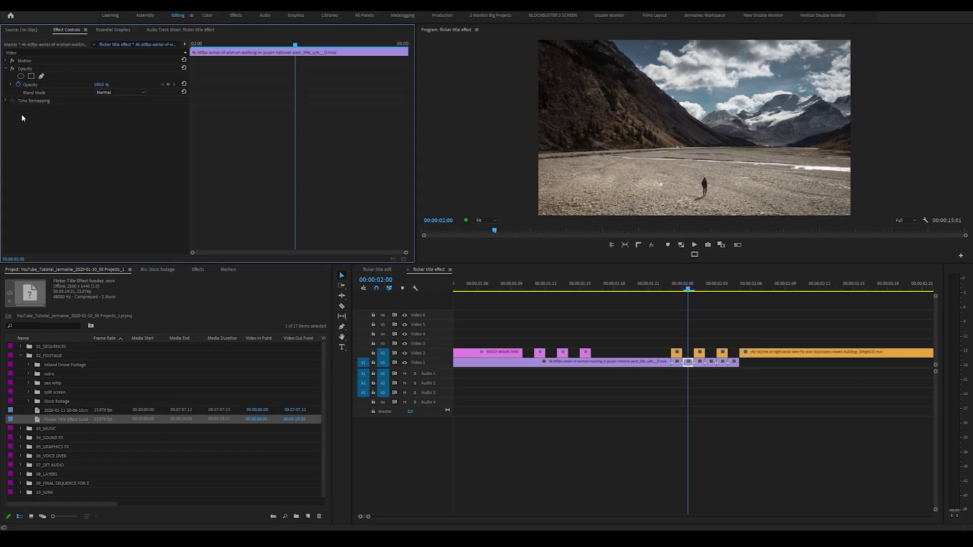
pyautogui.click(6, 61)
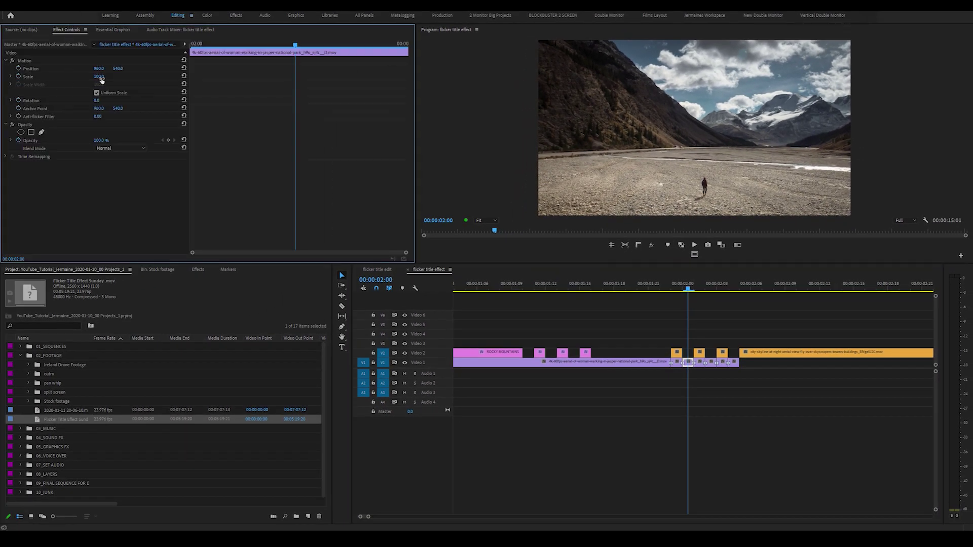
pyautogui.moveTo(98, 76); pyautogui.dragTo(32, 69)
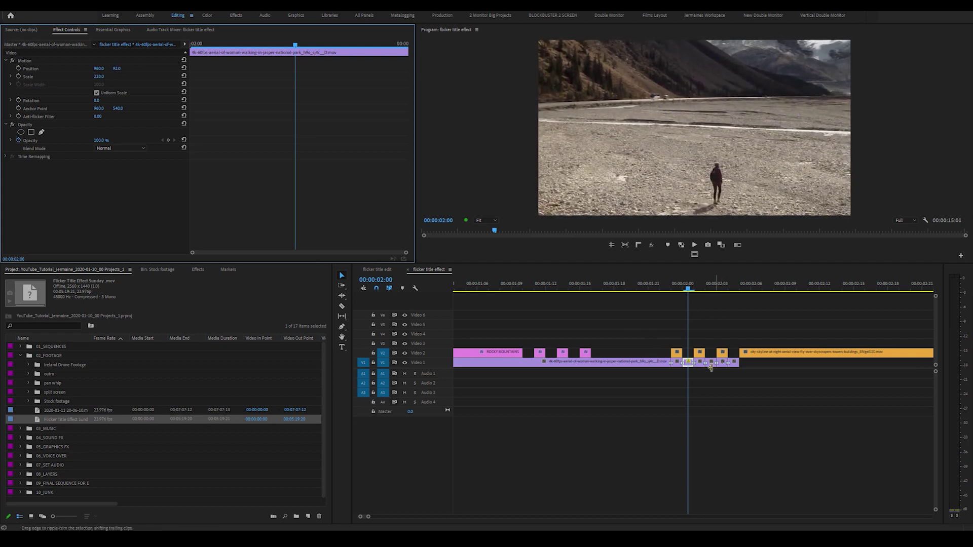
# Step: Reframe the one-frame mountain pieces at 00:00:02:02 and 00:00:02:04 through their Motion settings
pyautogui.click(712, 363)
pyautogui.press('Right')
pyautogui.press('Right')
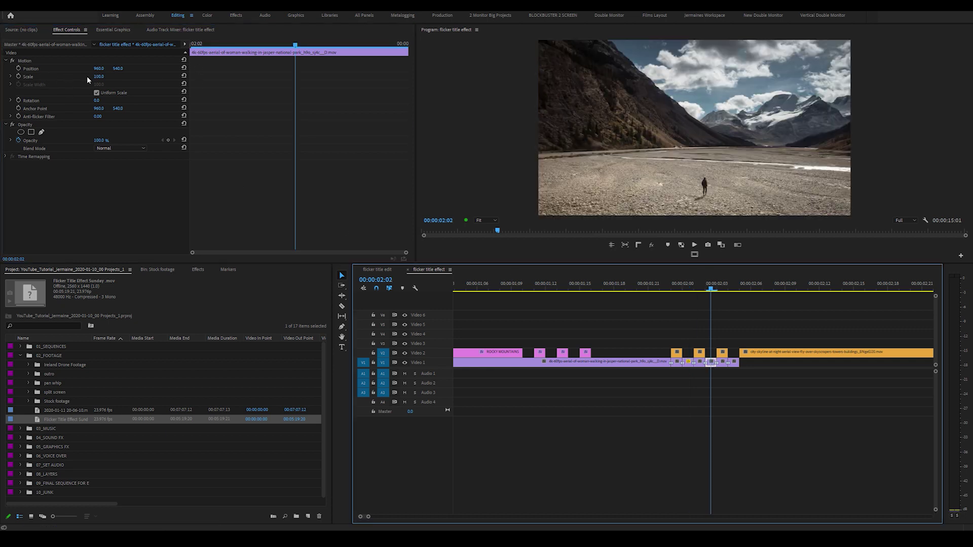
# Step: Play the transition from 00:00:01:19 and the whole sequence from the start to review the flicker with the reframed mountain frames
pyautogui.click(626, 286)
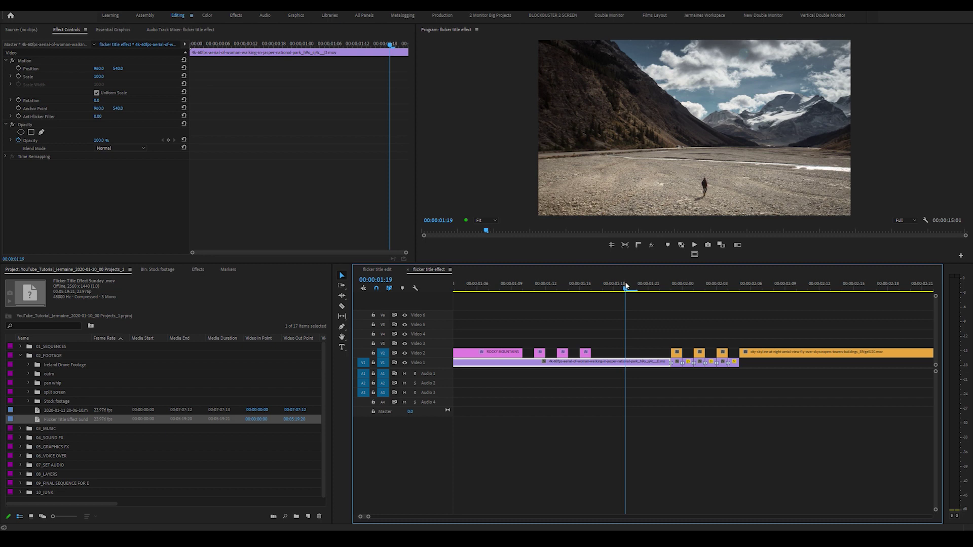
pyautogui.press('space')
pyautogui.click(621, 257)
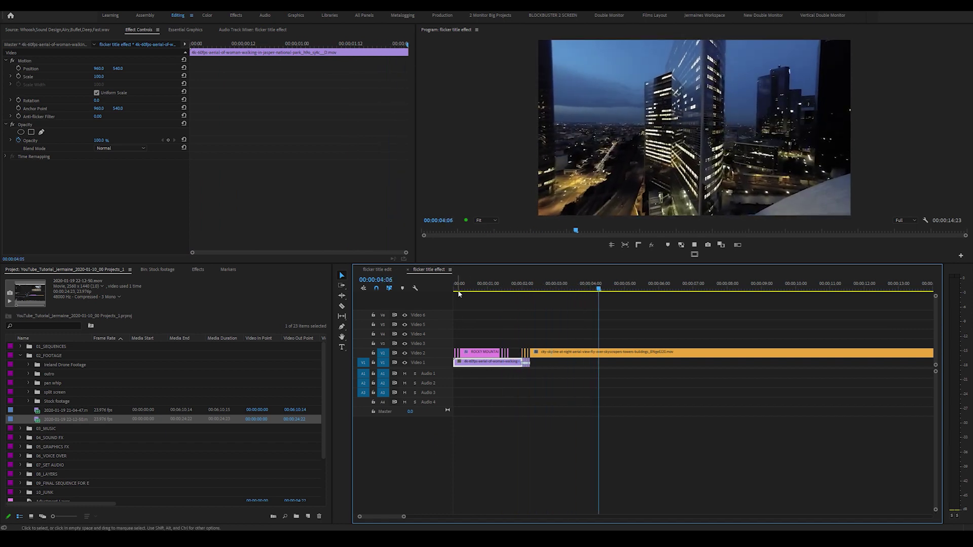
pyautogui.moveTo(458, 291); pyautogui.dragTo(376, 304)
pyautogui.press('space')
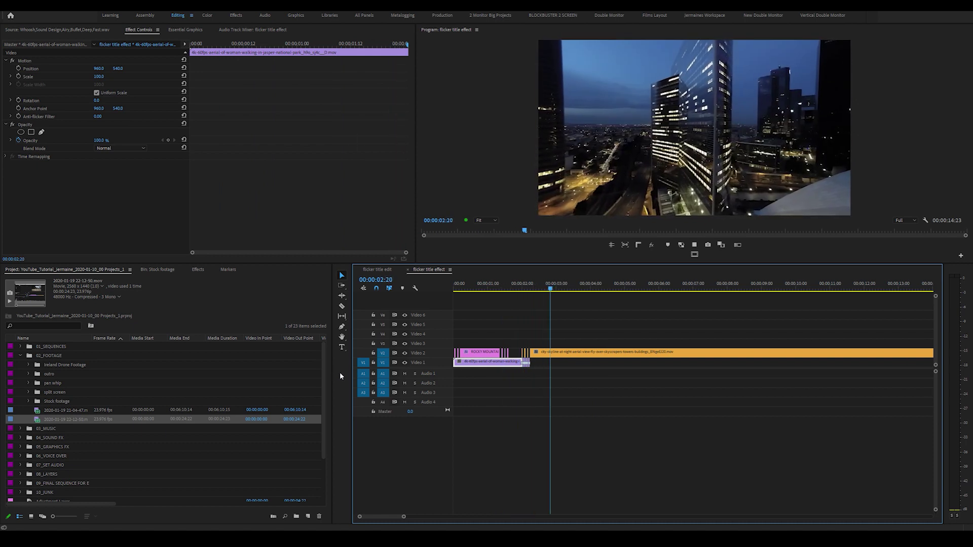
pyautogui.press('space')
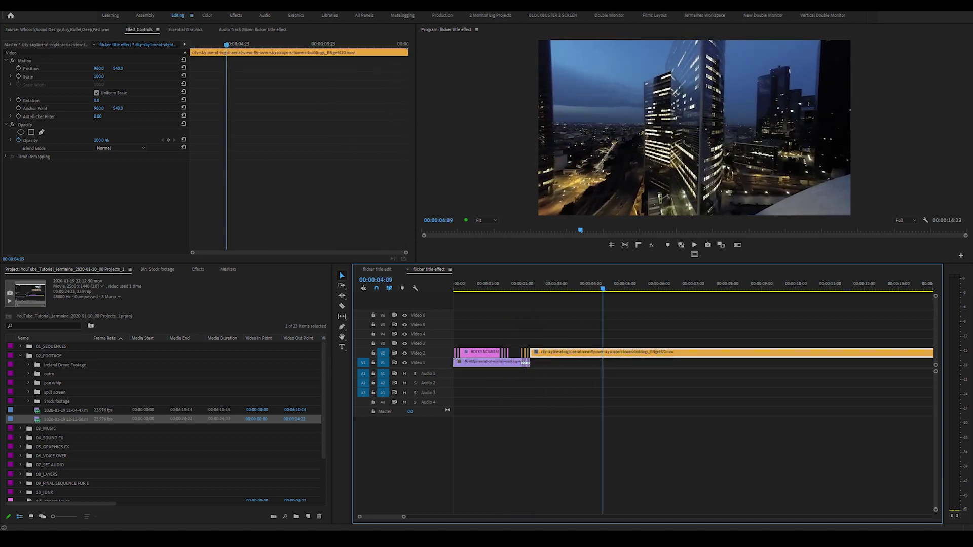